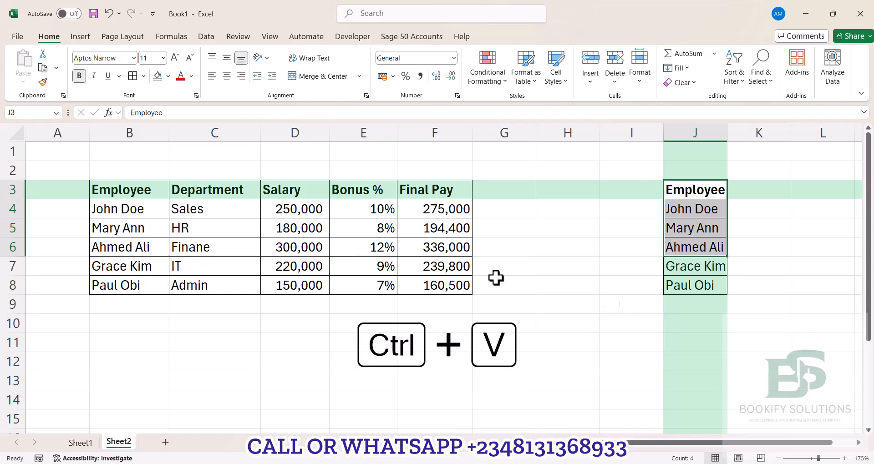
Step: Copy the Employee column B3:B8 and paste it starting at H3
drag(147, 190, 140, 277)
key(ctrl+c)
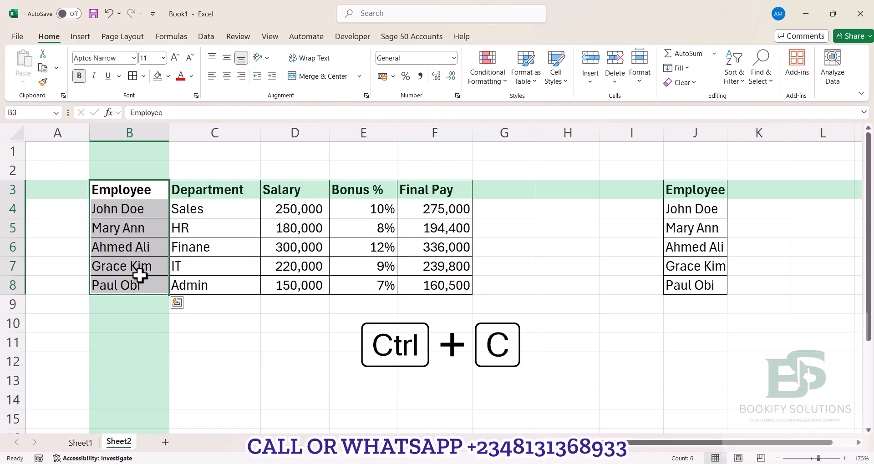
click(576, 193)
key(ctrl+v)
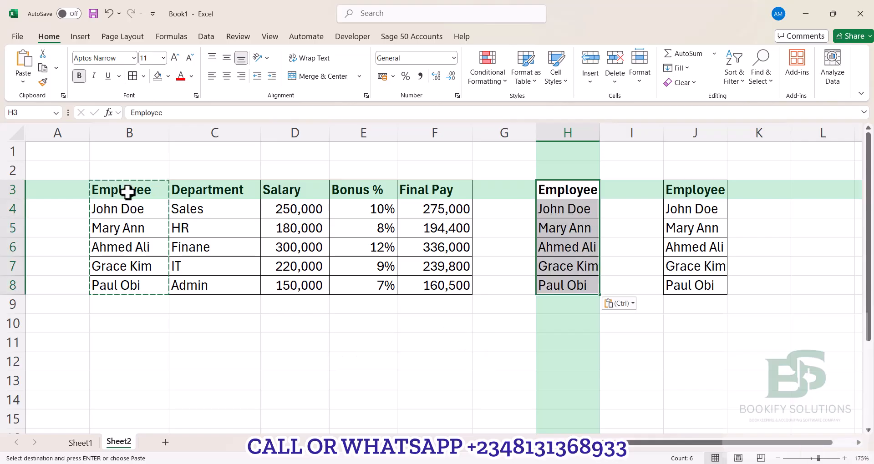
Step: Cut the copied Employee list in H3:H8 and paste it at K3, next to the list in column J
drag(576, 188, 581, 285)
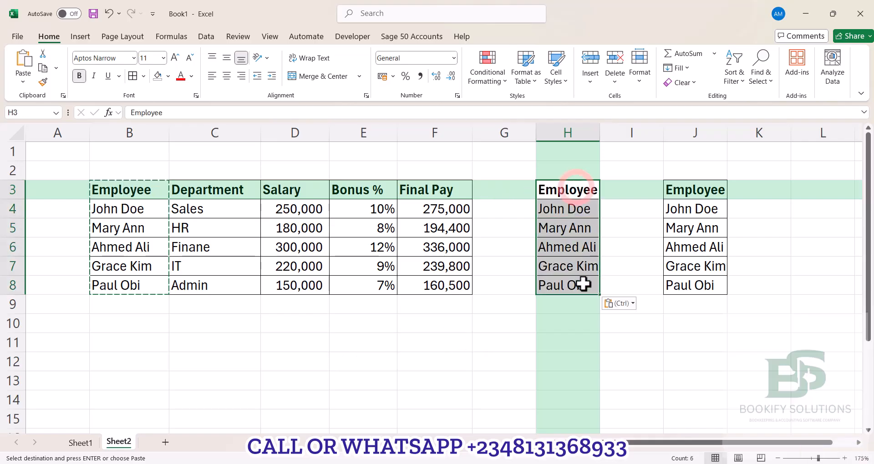
key(ctrl+x)
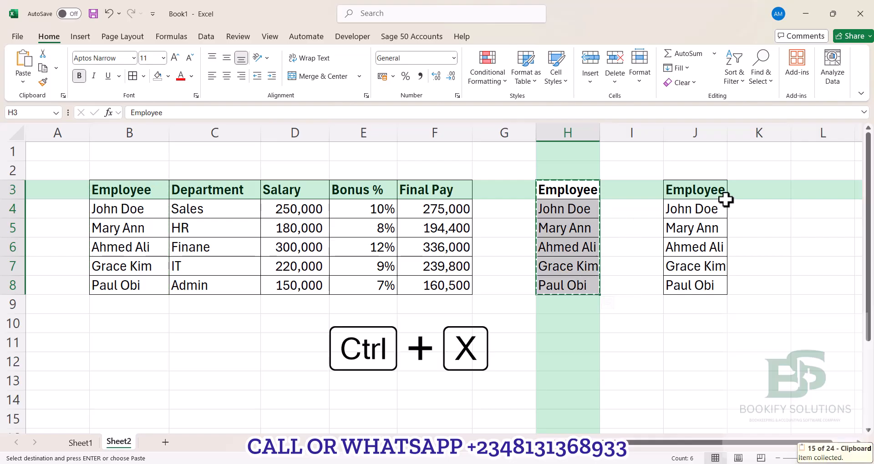
click(765, 190)
key(ctrl+v)
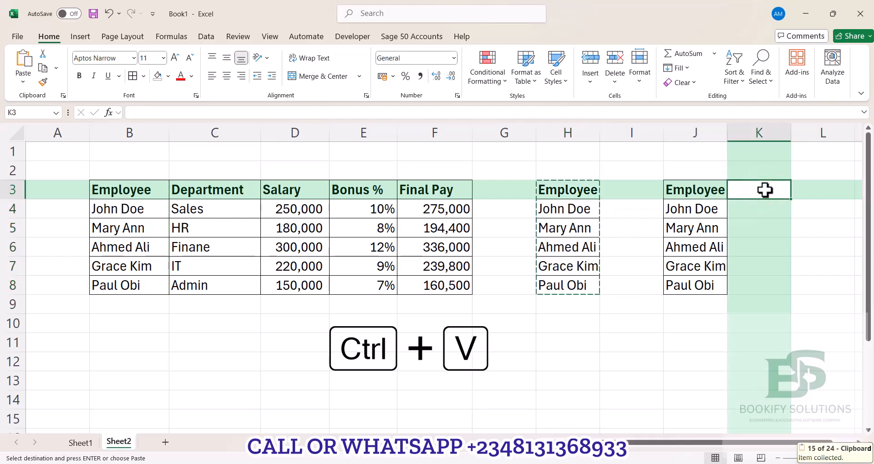
drag(685, 191, 739, 273)
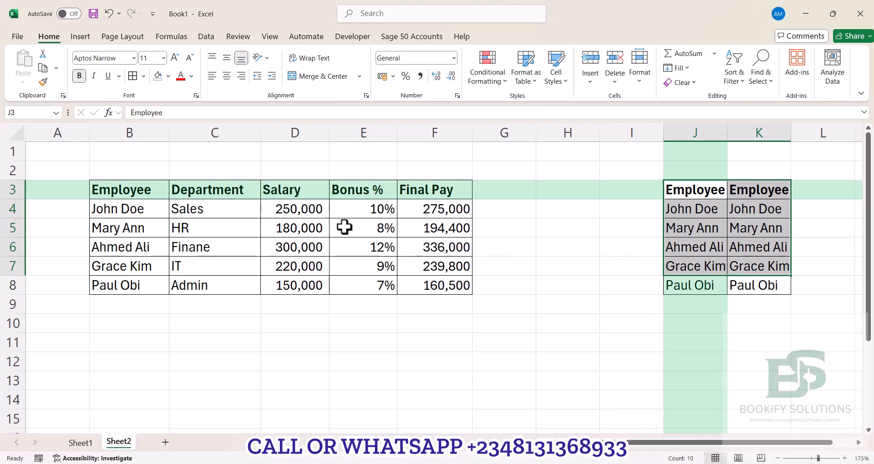
Step: Place a copy of the Employee column B3:B8 into H3:H8 directly on the sheet, without using the clipboard
drag(122, 188, 121, 285)
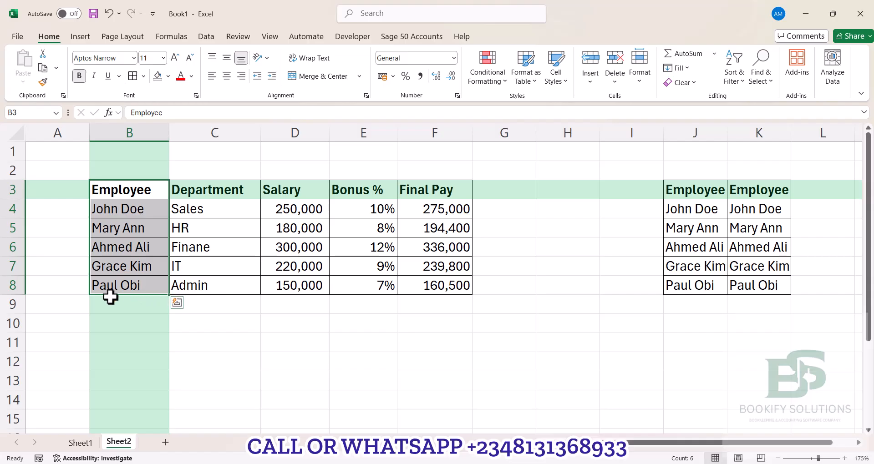
key(ctrl)
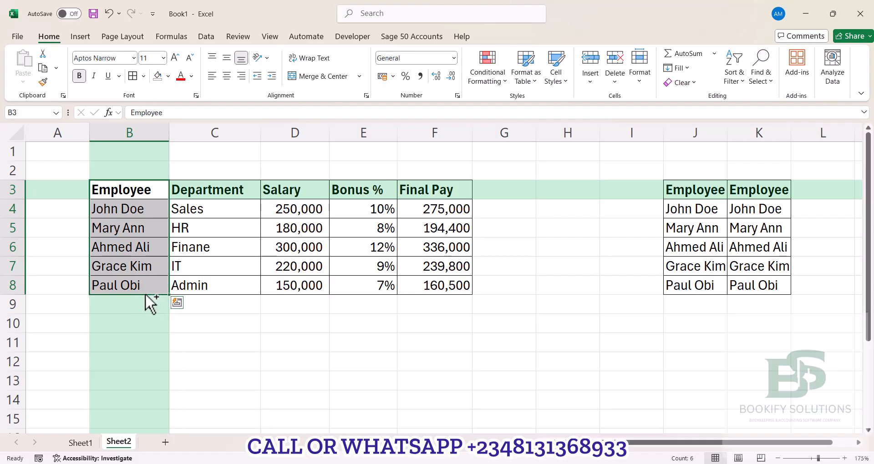
drag(146, 293, 146, 295)
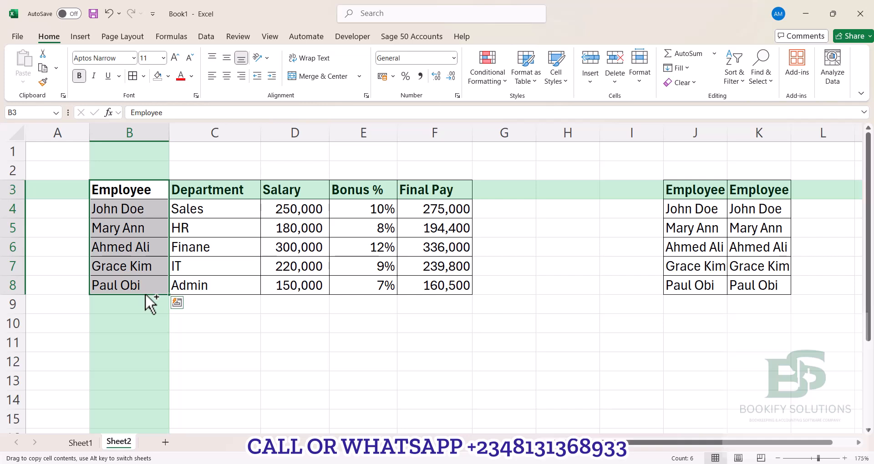
drag(146, 295, 576, 286)
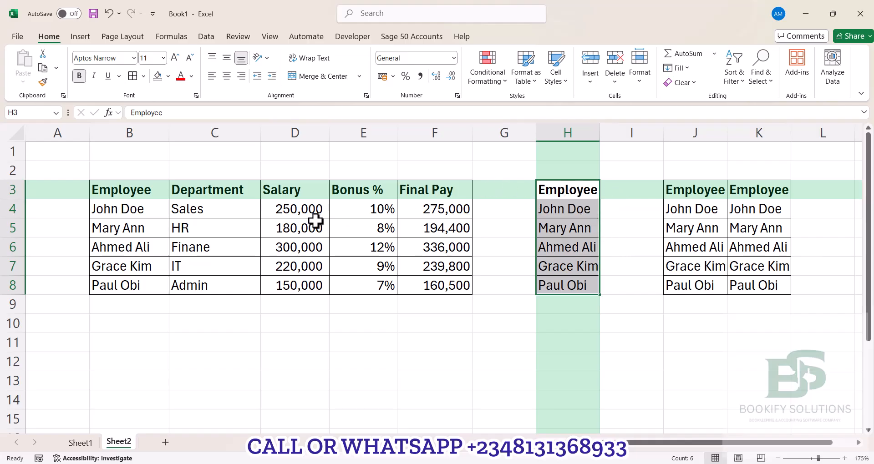
Step: Move the Employee list from H3:H8 to F10:F15 directly on the sheet, without using the clipboard
drag(578, 187, 581, 293)
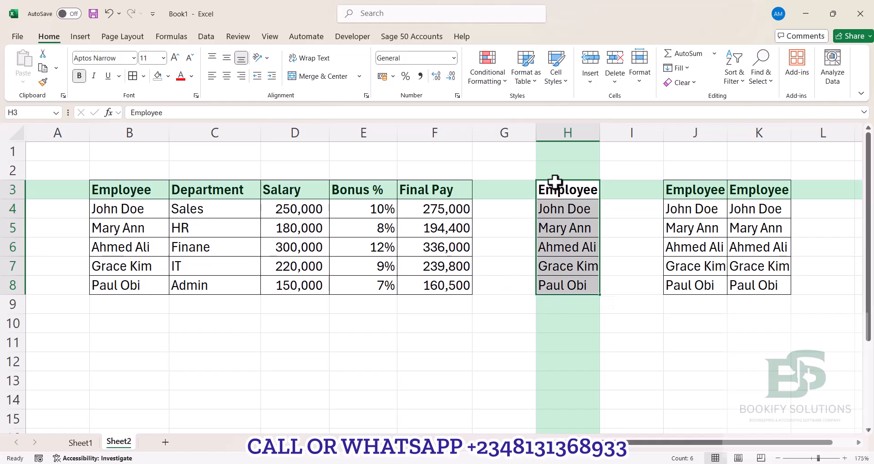
click(568, 296)
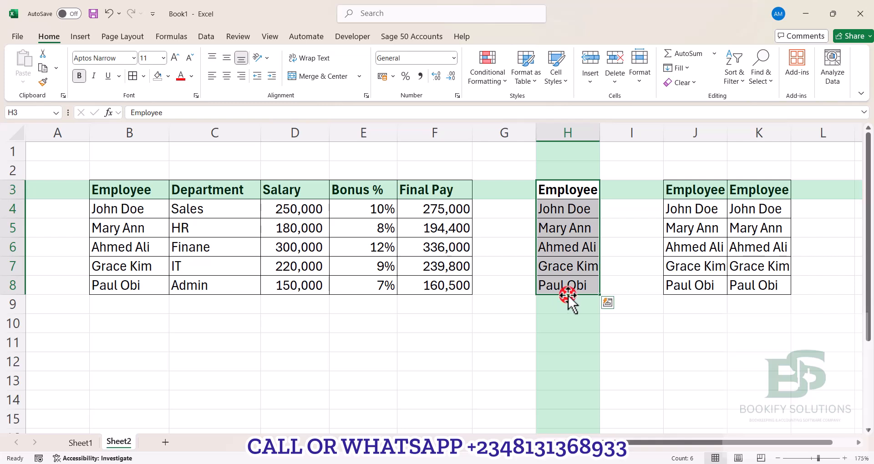
drag(569, 297, 458, 410)
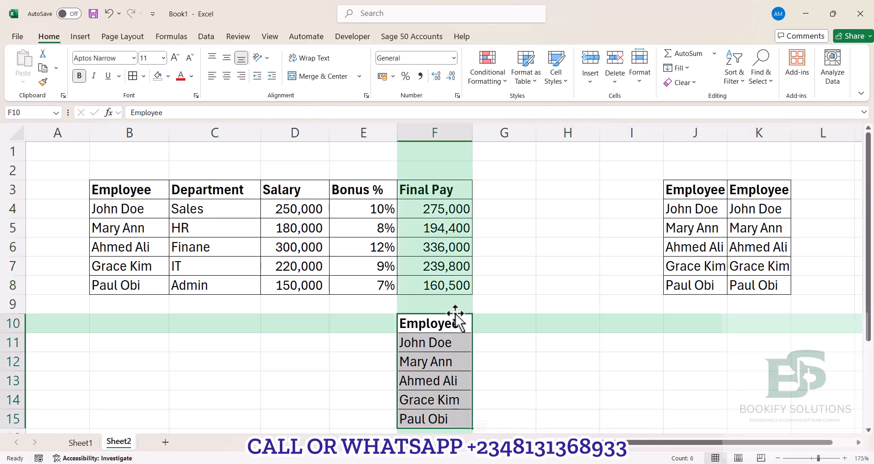
drag(580, 187, 565, 295)
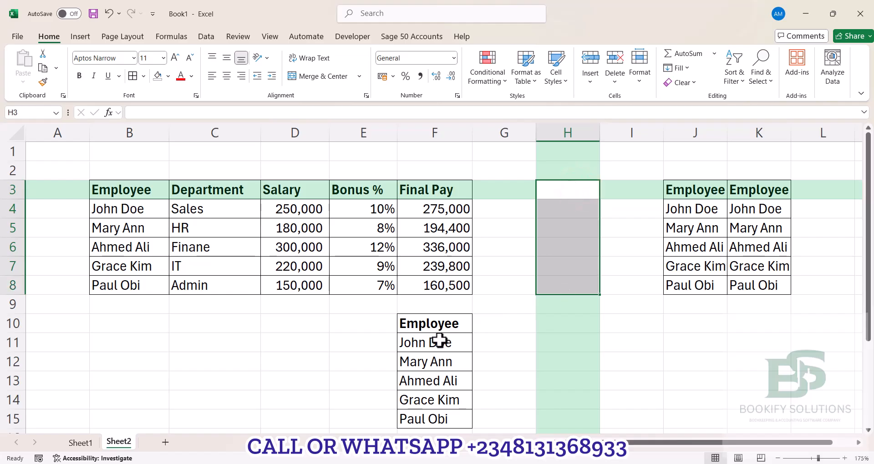
click(436, 324)
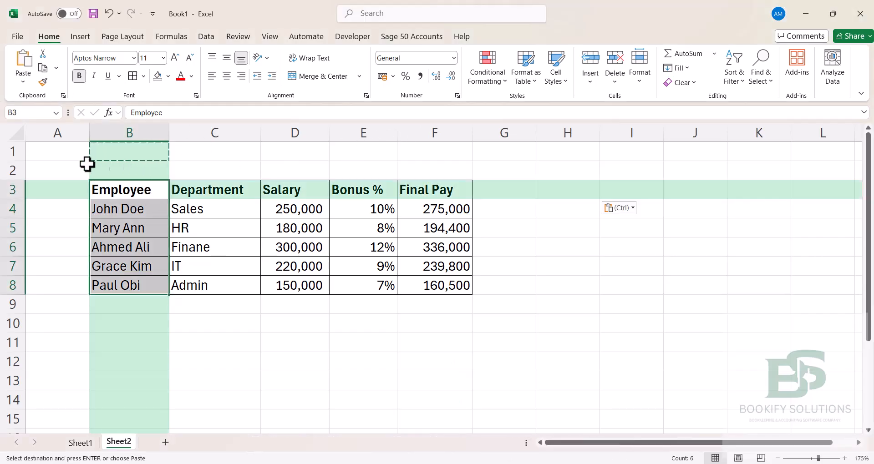
Step: Copy the selected Employee column B3:B8 and paste it at H3
click(43, 69)
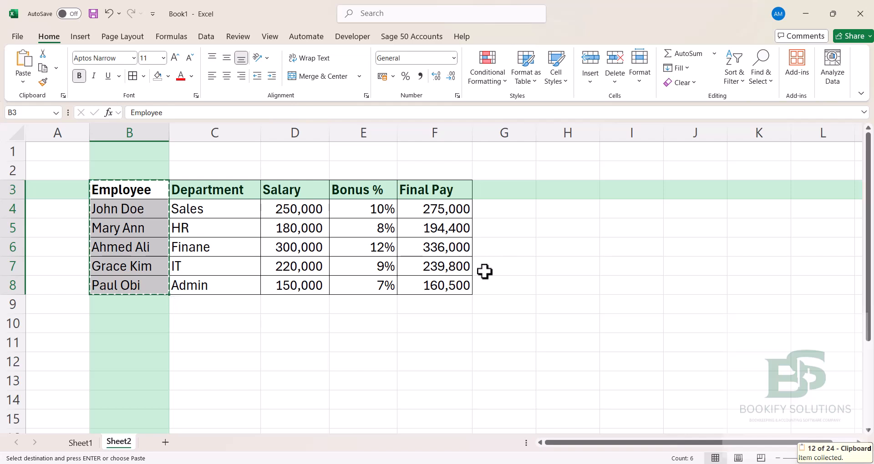
click(561, 189)
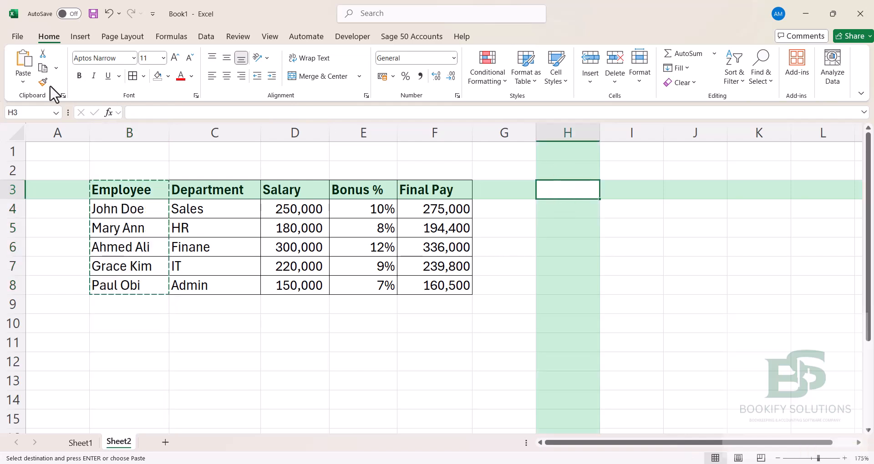
click(22, 81)
click(22, 83)
click(22, 82)
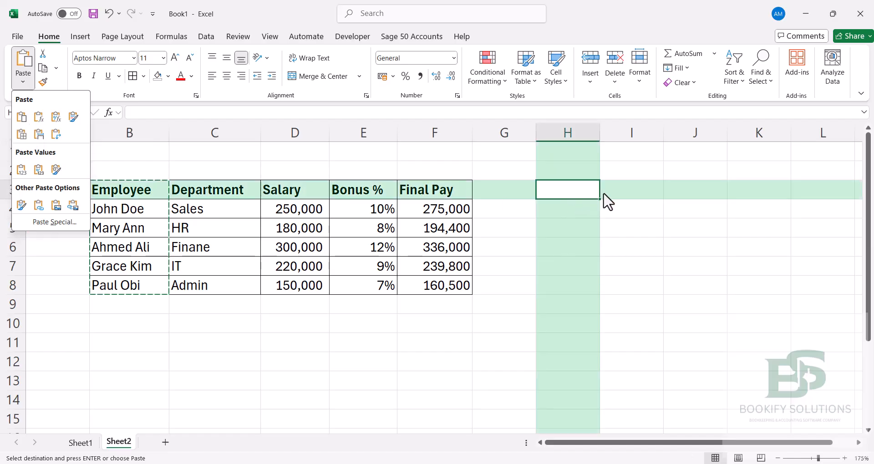
click(585, 189)
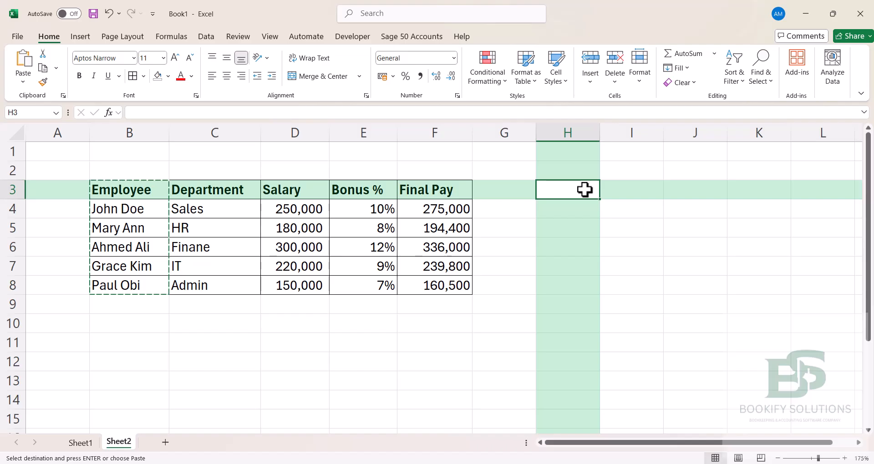
key(ctrl+v)
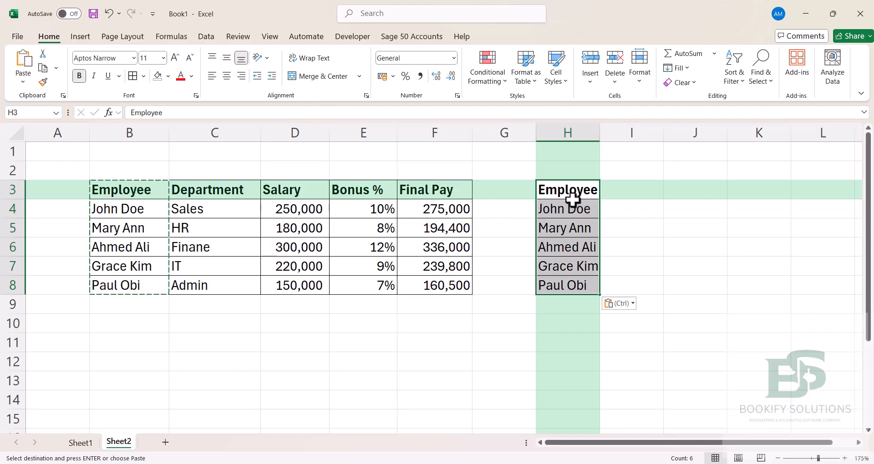
click(136, 153)
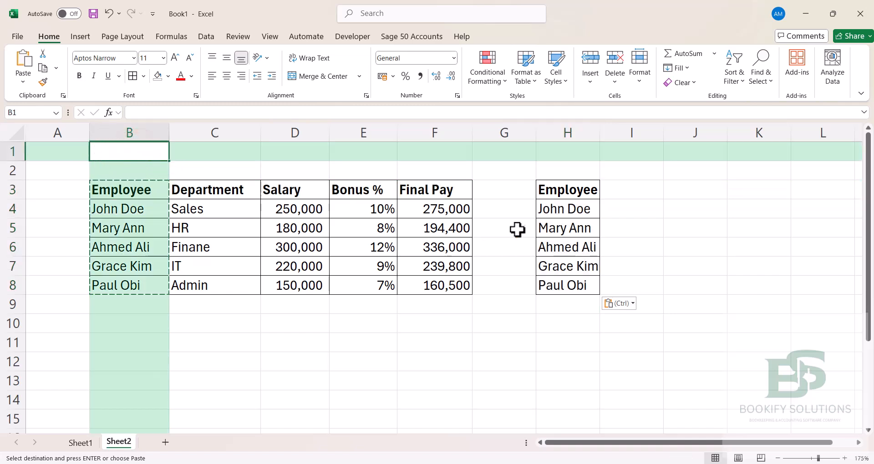
drag(120, 192, 121, 283)
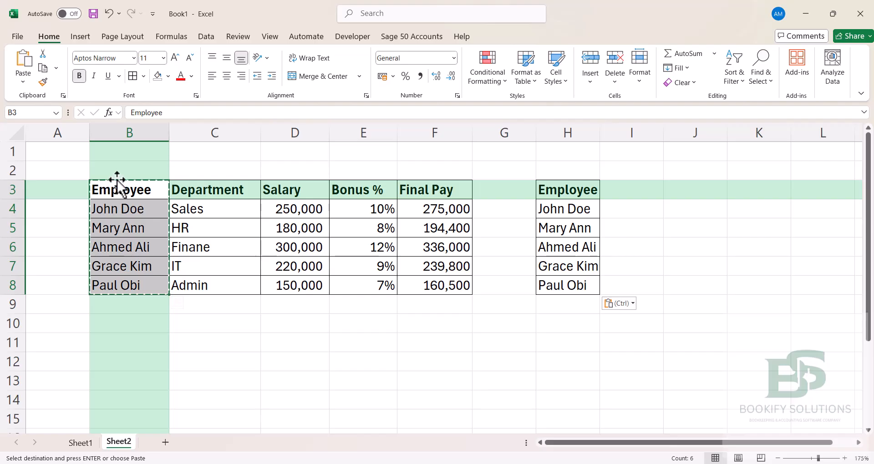
drag(122, 188, 117, 278)
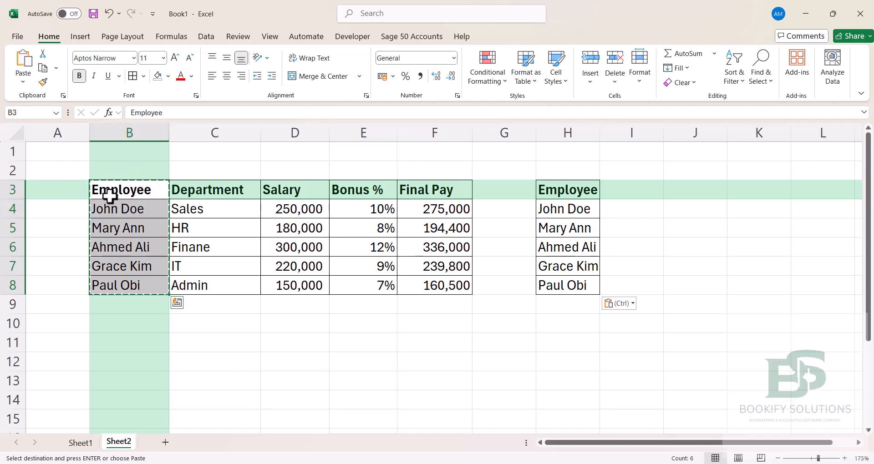
click(434, 339)
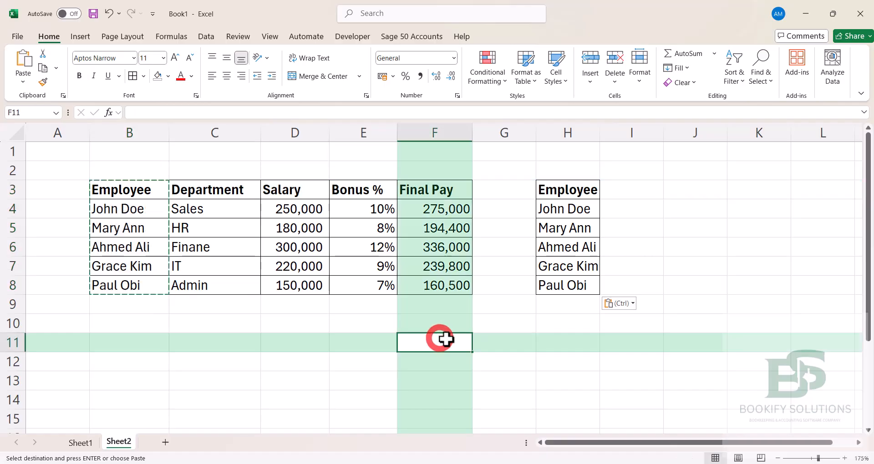
click(222, 344)
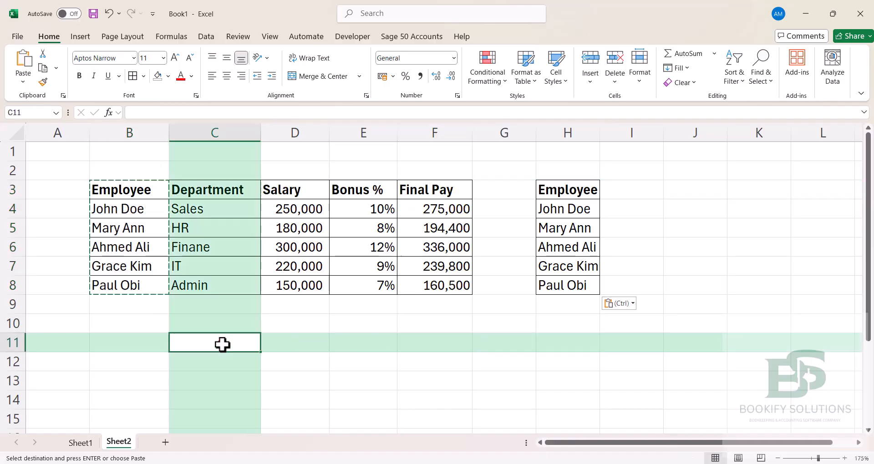
click(215, 241)
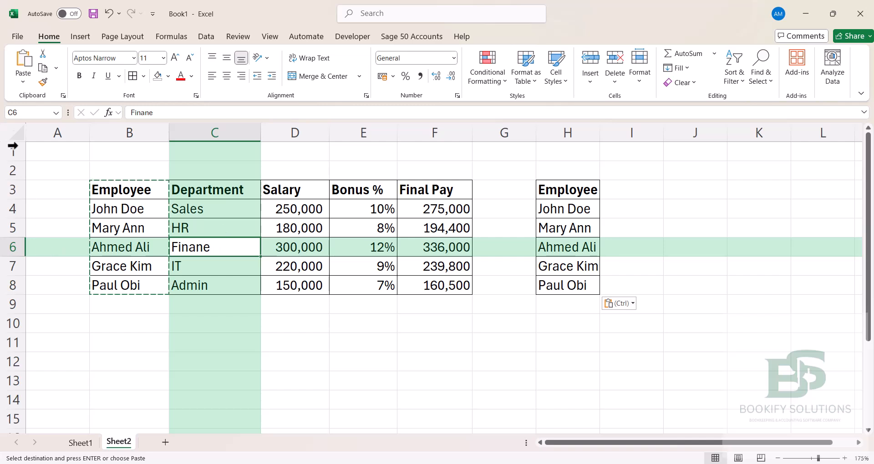
click(580, 193)
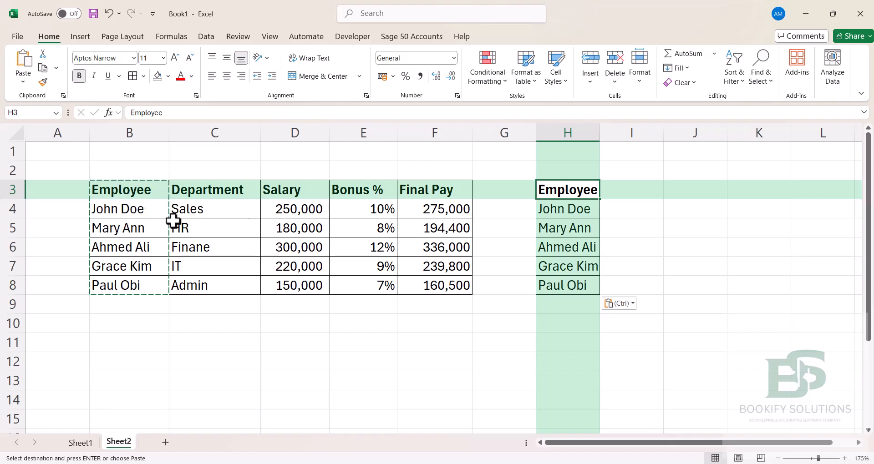
click(659, 211)
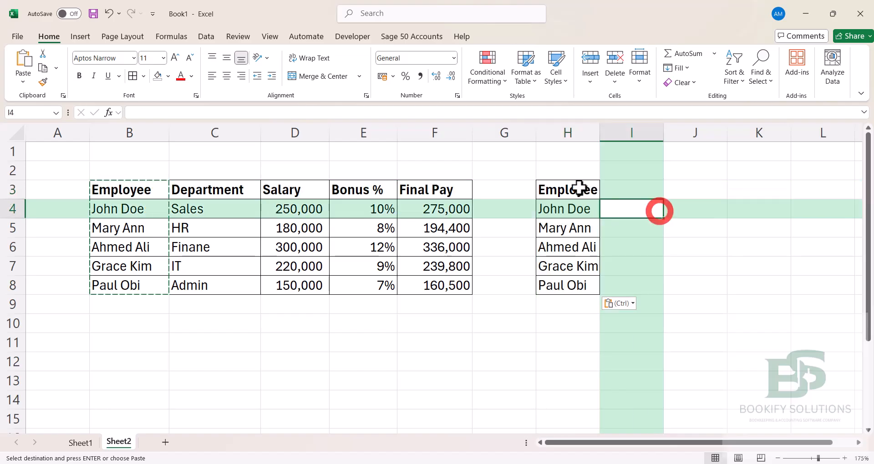
click(730, 190)
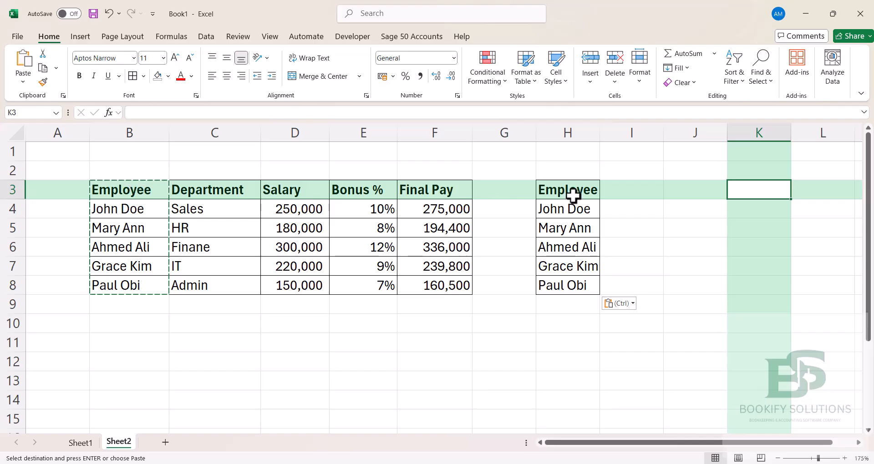
click(555, 192)
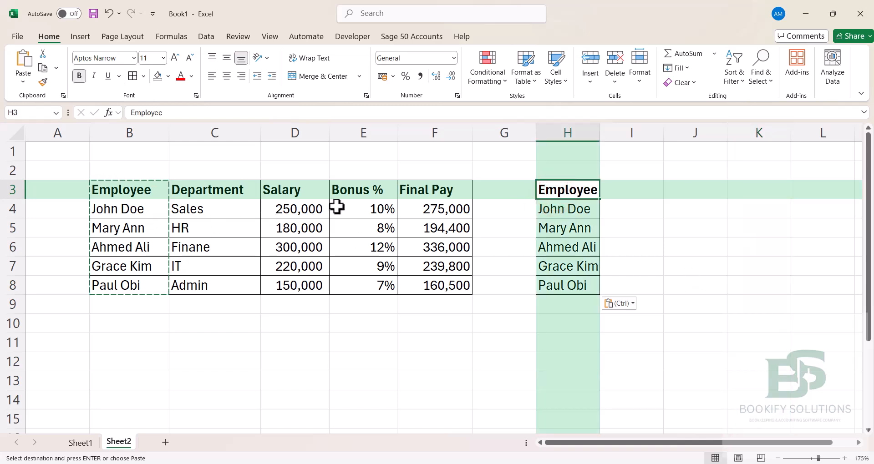
drag(578, 189, 579, 287)
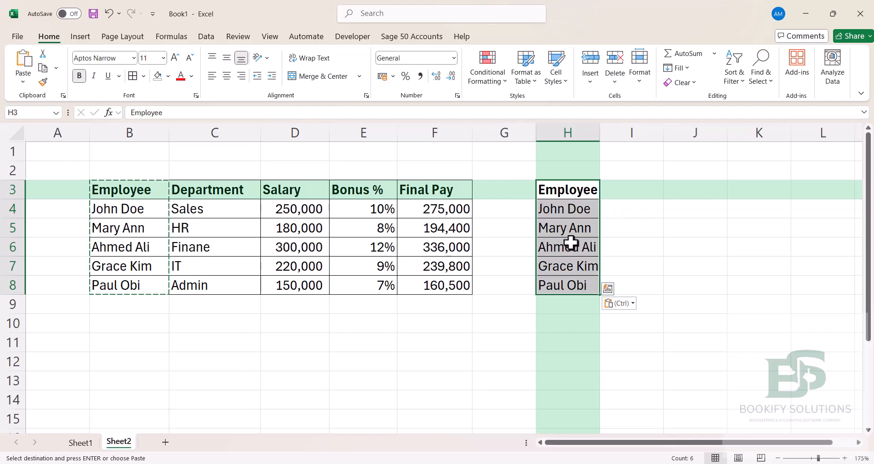
click(46, 56)
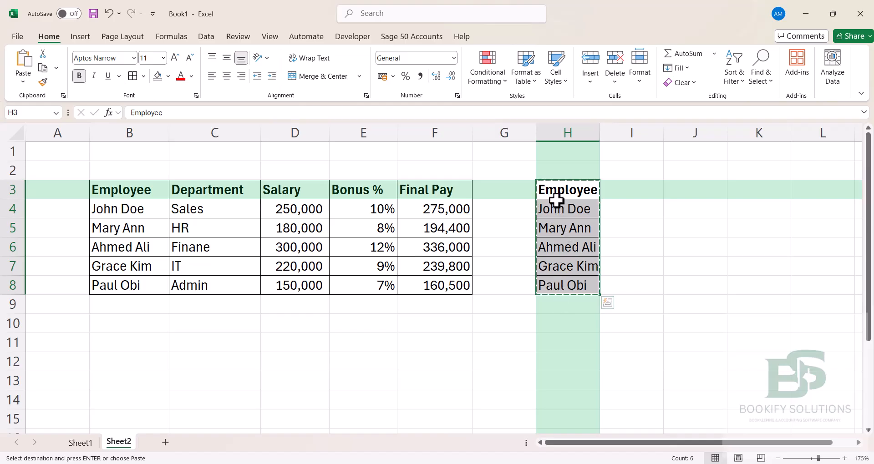
click(696, 188)
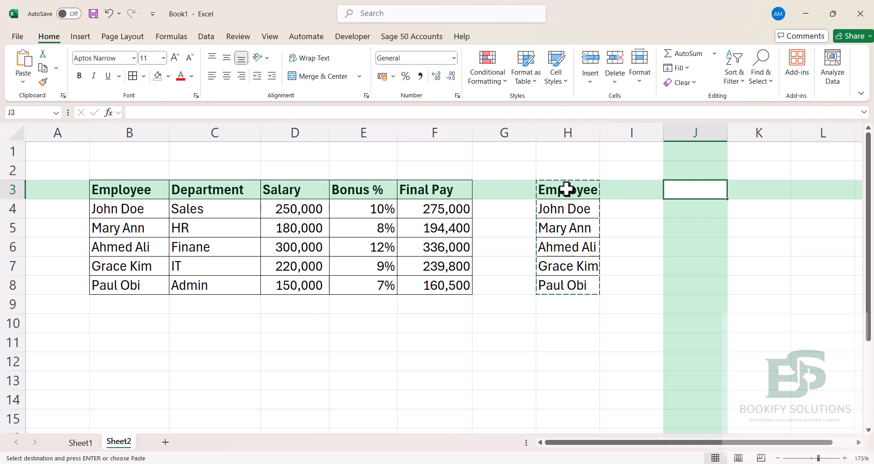
Step: Cut the Employee list in H3:H8 and paste it at J3
drag(577, 193, 567, 282)
click(43, 54)
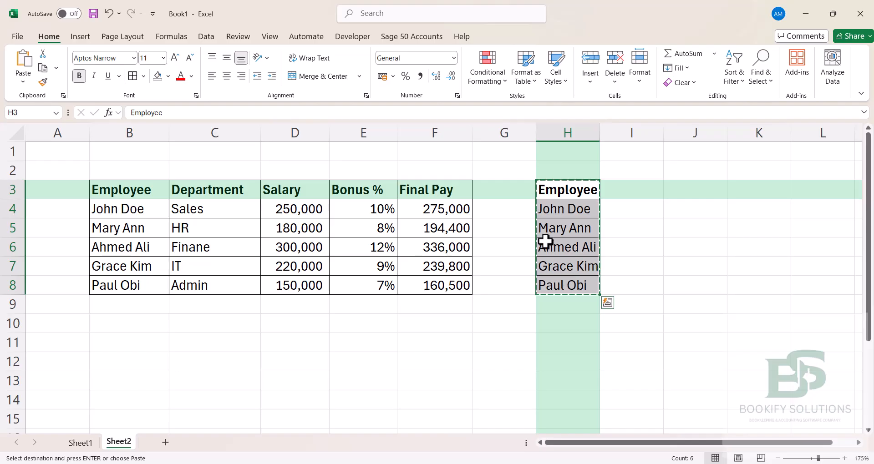
click(22, 80)
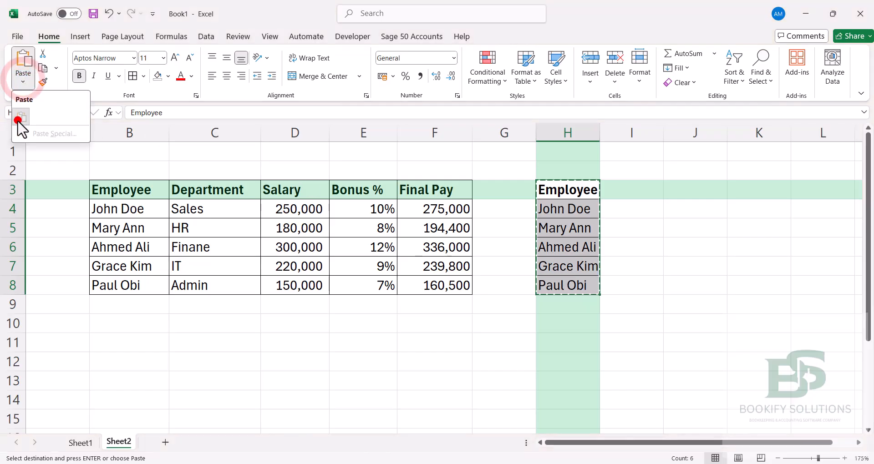
click(17, 120)
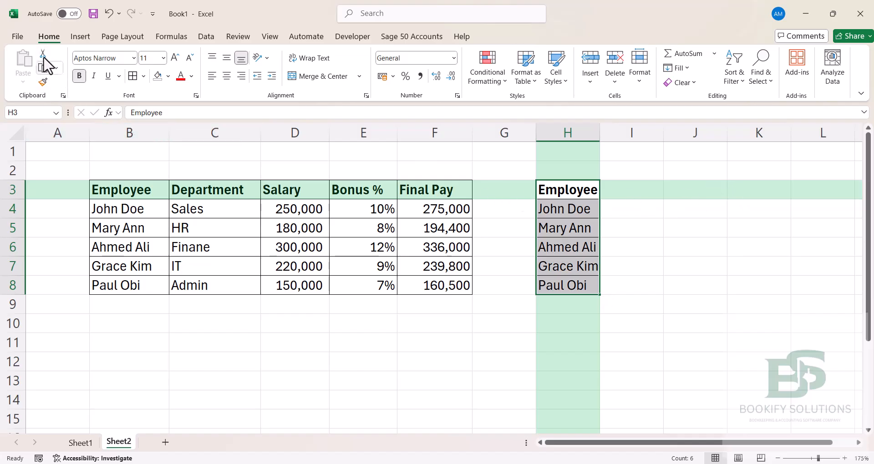
click(43, 67)
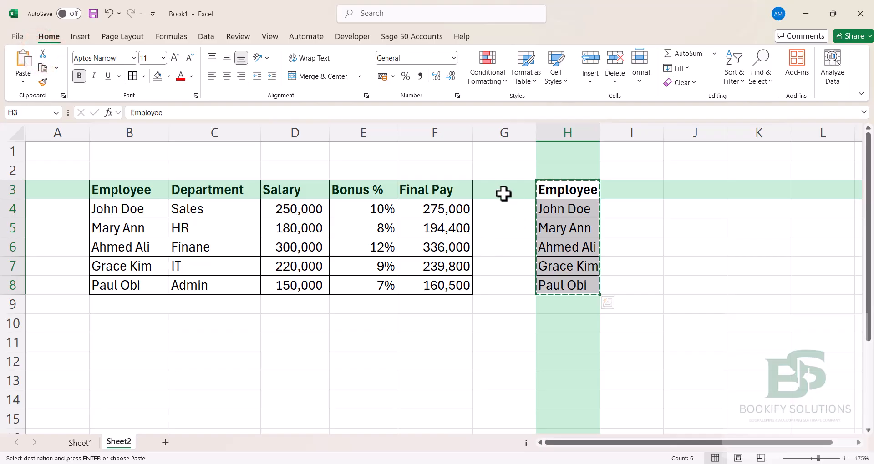
click(32, 62)
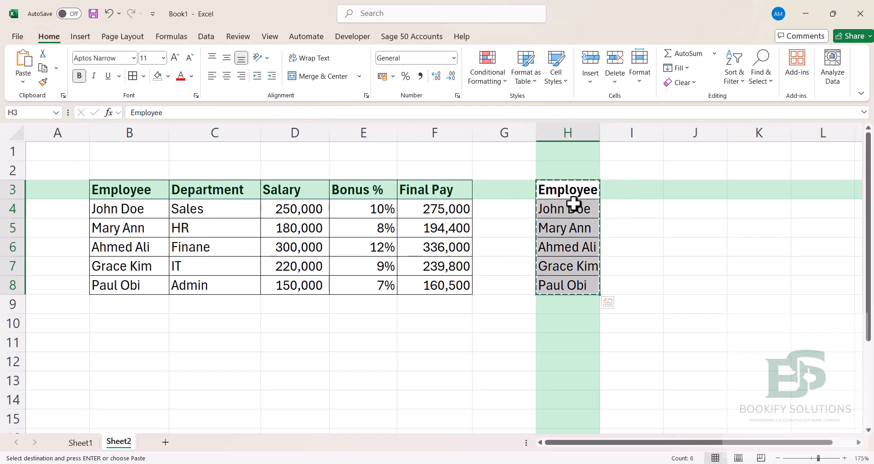
click(681, 190)
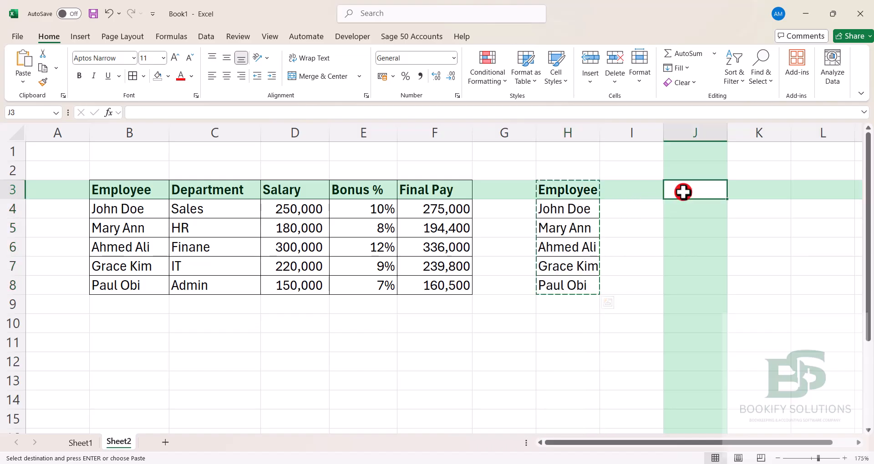
click(22, 82)
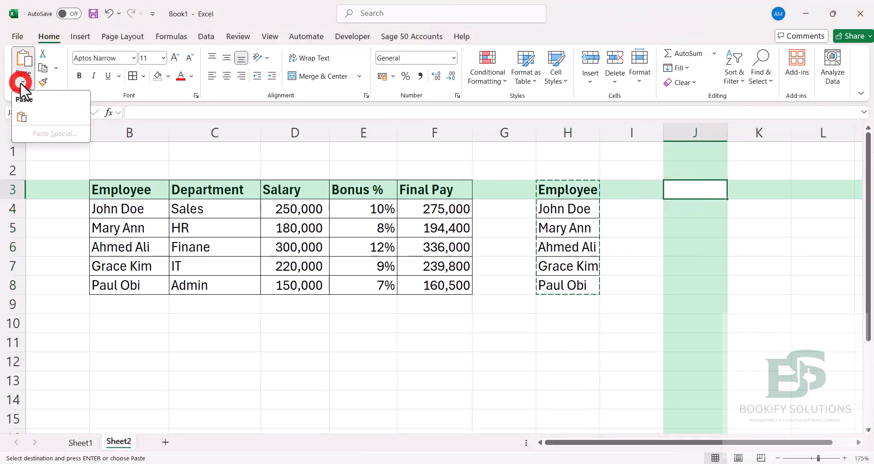
click(23, 81)
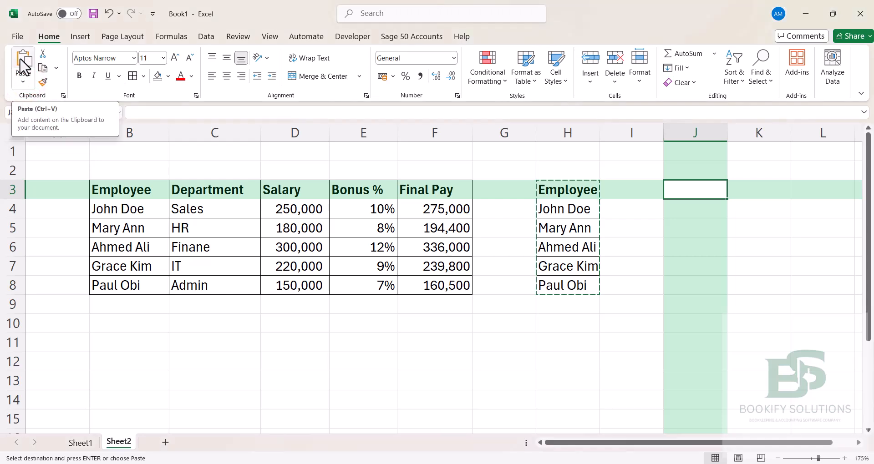
click(22, 63)
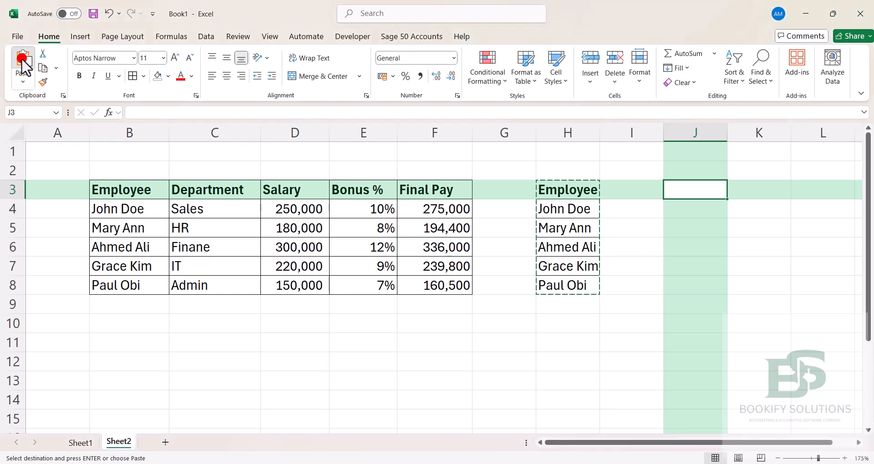
drag(581, 186, 583, 280)
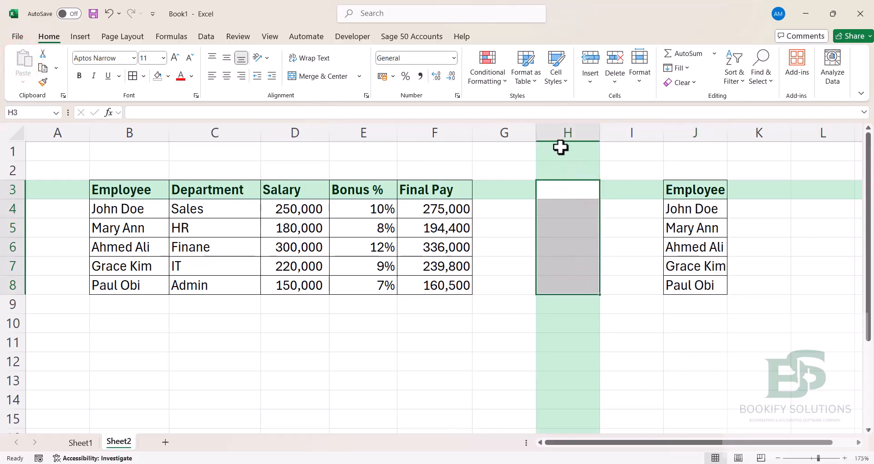
drag(690, 183, 690, 248)
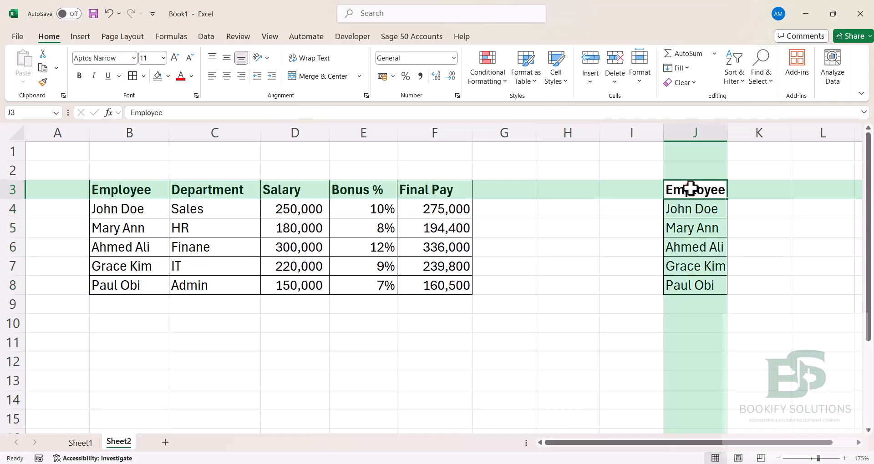